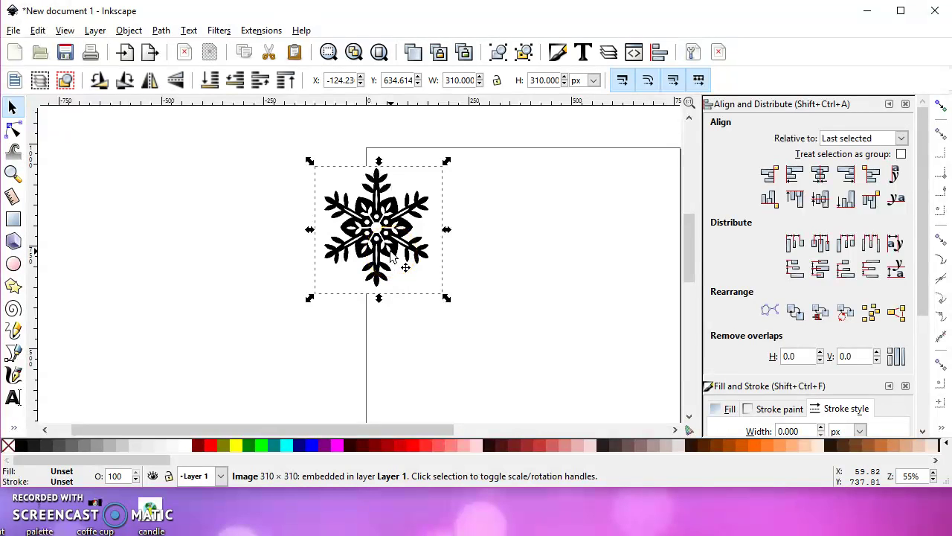
Nudge the snowflake image slightly right, to X -102.48, Y 629.175
left_click_drag(406, 259, 419, 267)
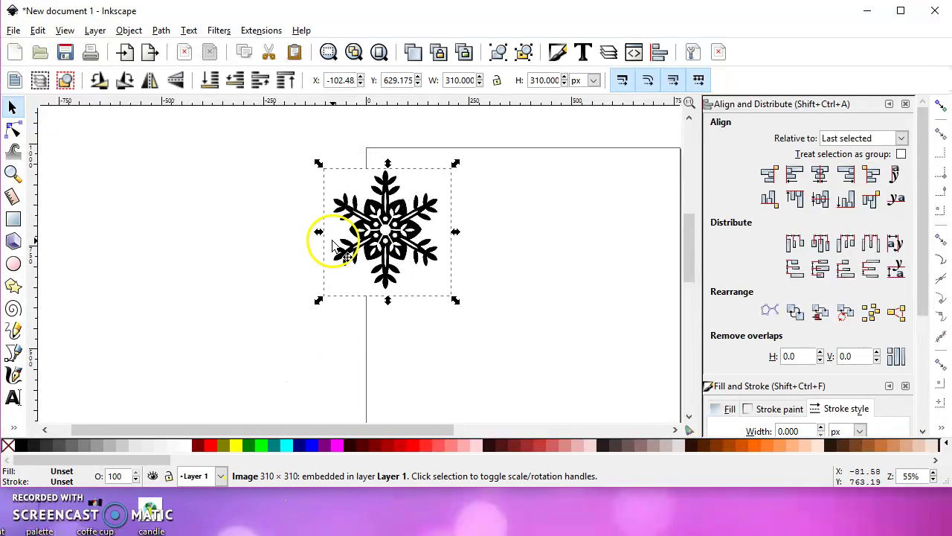
Trace the bitmap with Brightness cutoff at 0.450, then place the 381-node path left of it
left_click(161, 29)
left_click(162, 30)
left_click(161, 31)
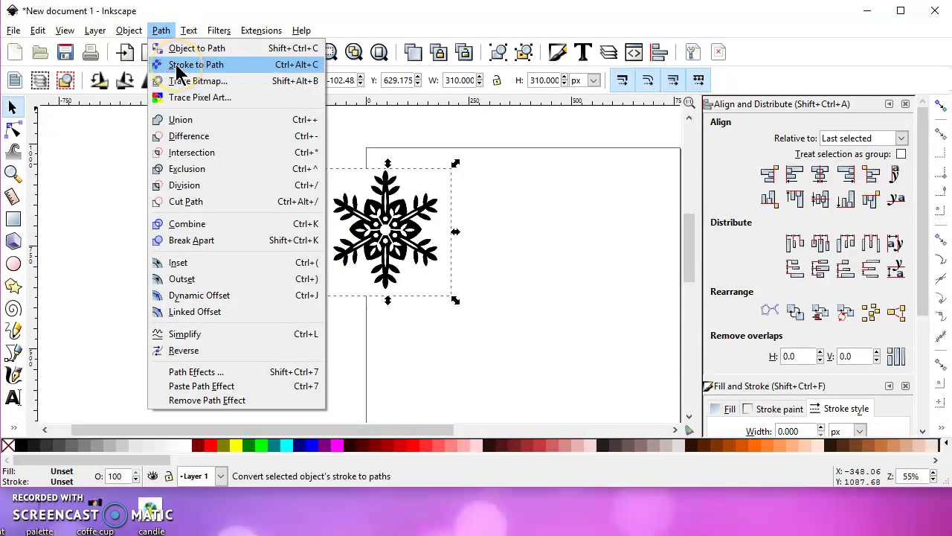
left_click(197, 84)
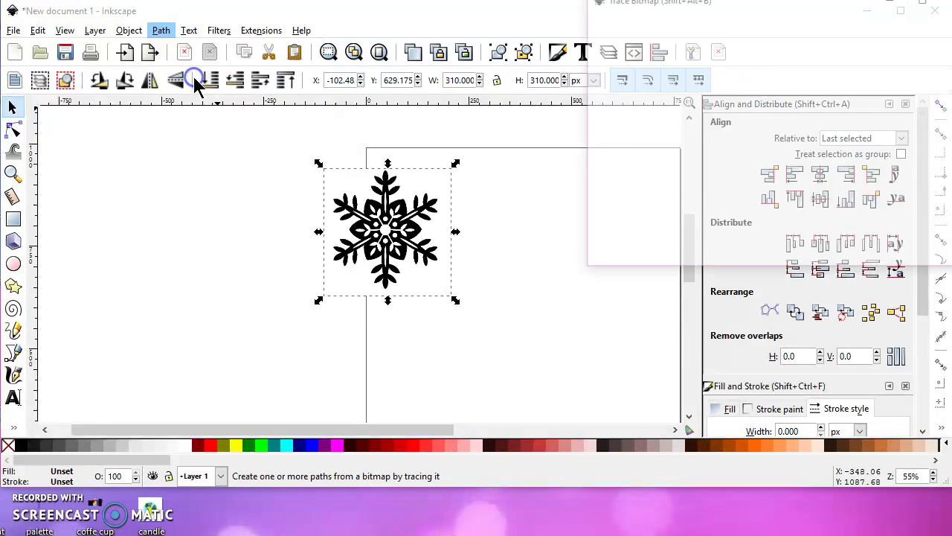
mouse_move(852, 12)
left_mouse_down()
mouse_move(833, 34)
mouse_move(819, 32)
left_mouse_up()
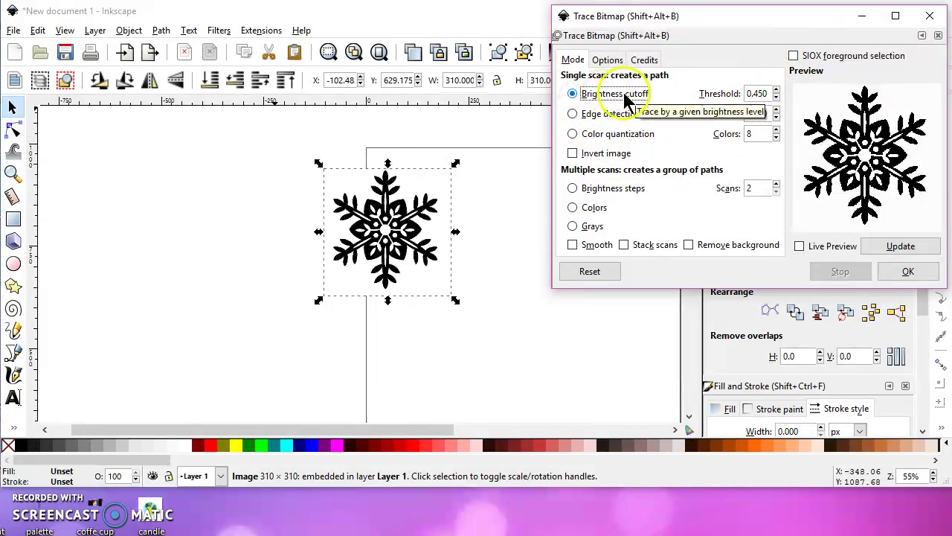
left_click(895, 268)
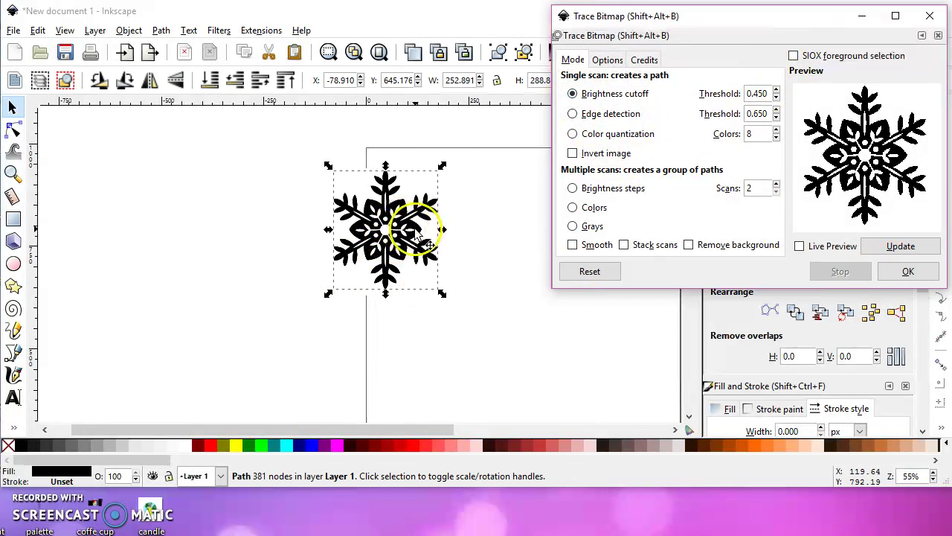
mouse_move(419, 225)
left_mouse_down()
mouse_move(233, 237)
mouse_move(214, 216)
left_mouse_up()
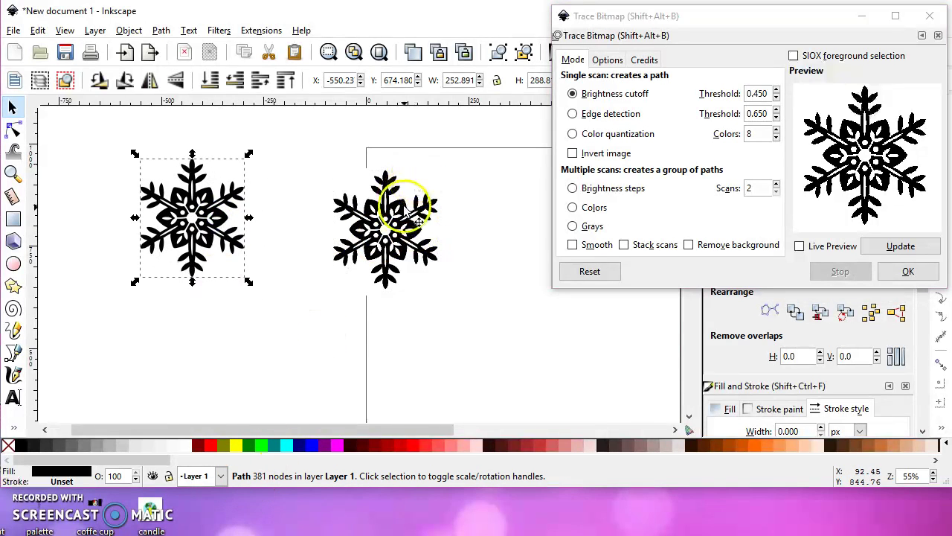
left_click(415, 186)
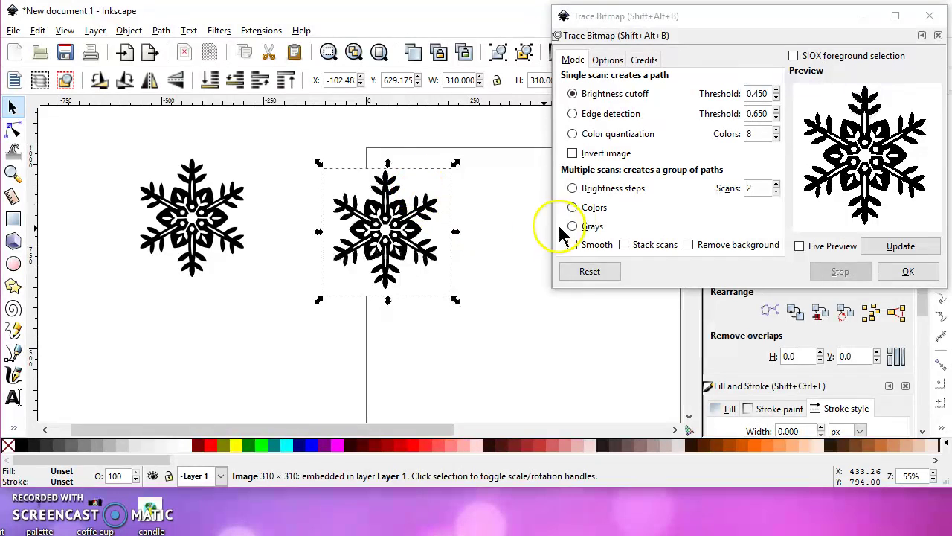
Run a two-scan Colors trace of the snowflake bitmap and close the tracing dialog
left_click(572, 207)
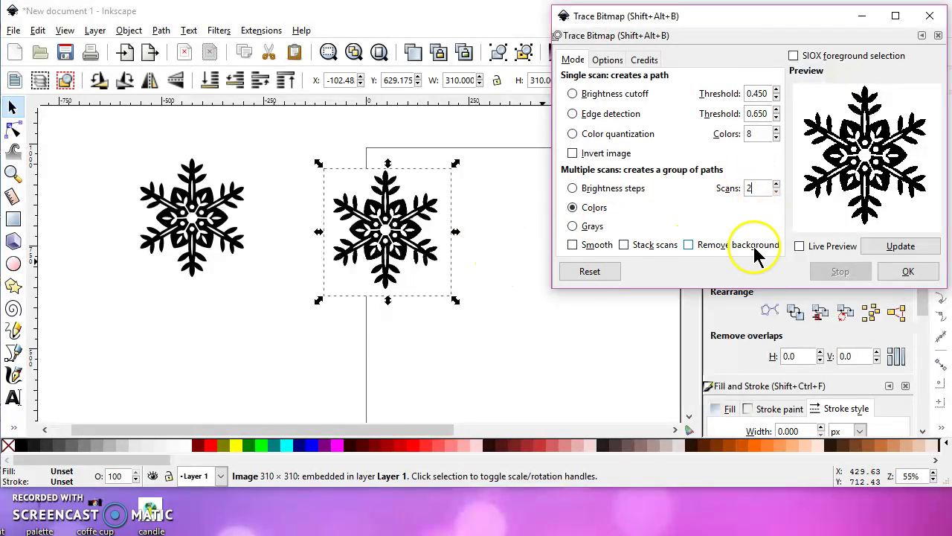
left_click(906, 272)
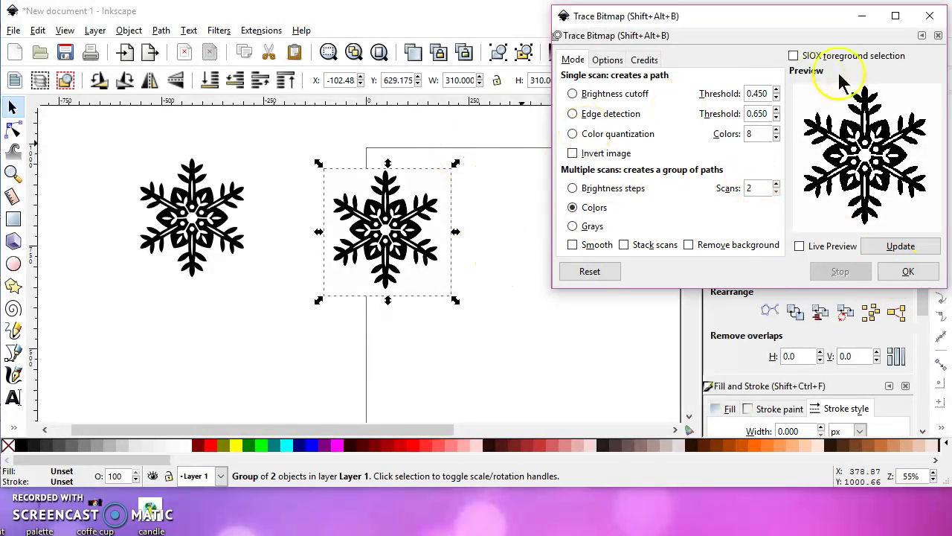
left_click(929, 16)
Move the colour-traced group below the bitmap and the bitmap to the upper right
left_click_drag(400, 217, 392, 369)
left_click_drag(221, 497, 221, 504)
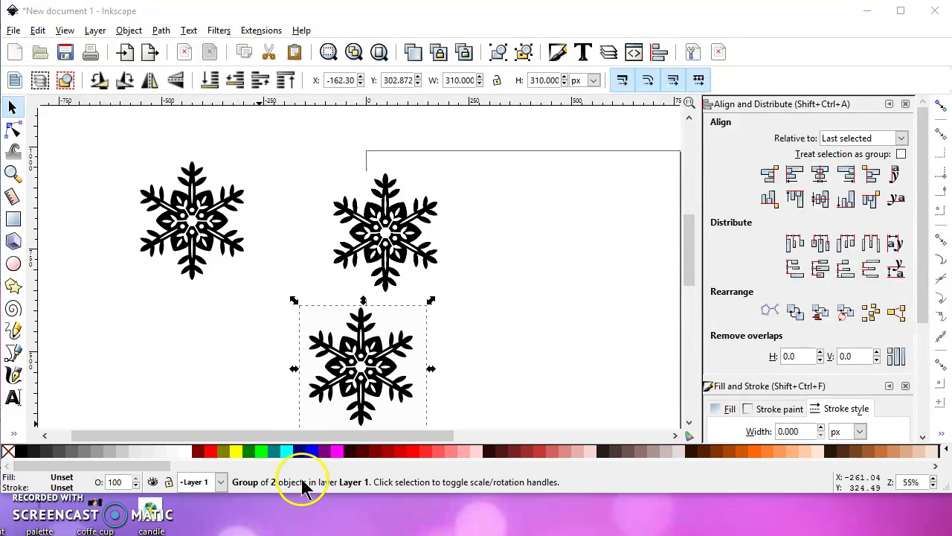
left_click_drag(347, 255, 622, 172)
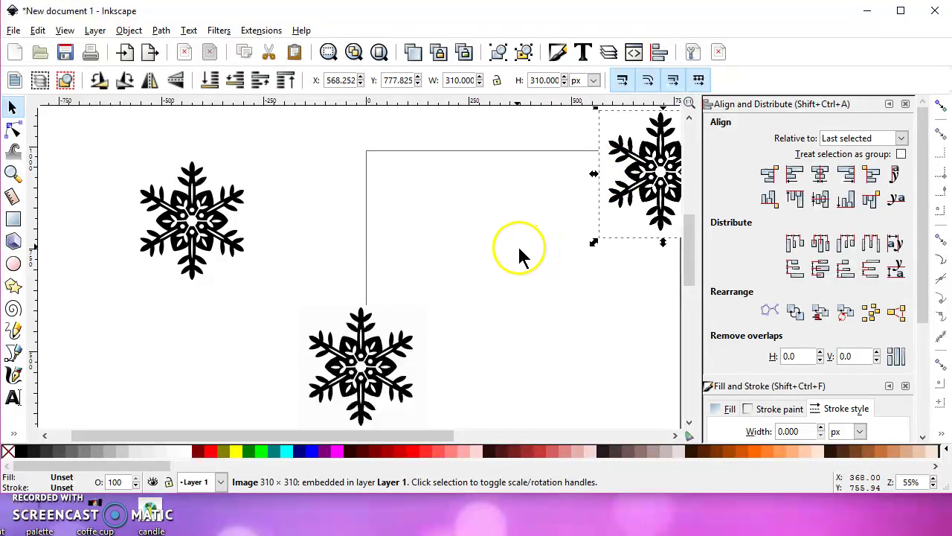
Delete the original bitmap and draw a large red square over the page
key("Delete")
left_click(13, 219)
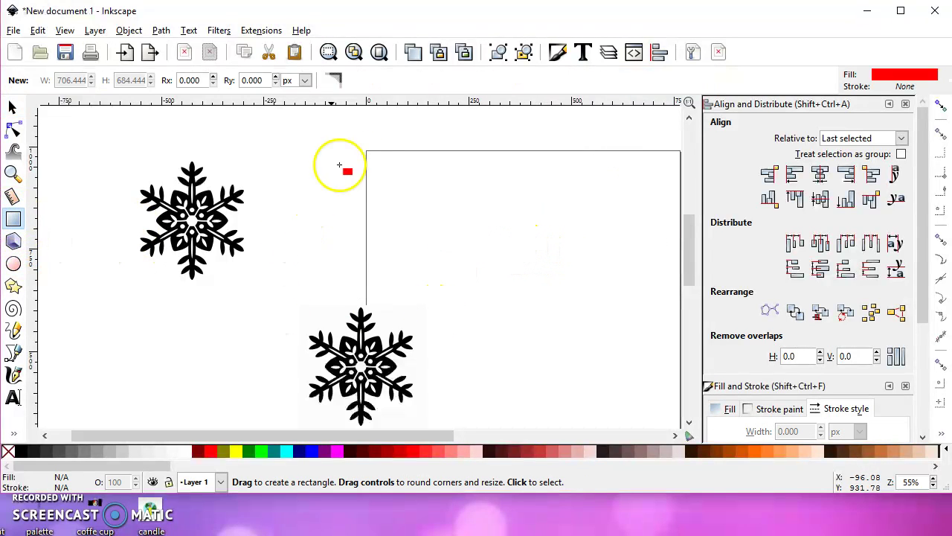
mouse_move(381, 159)
left_mouse_down()
mouse_move(559, 328)
mouse_move(572, 355)
left_mouse_up()
Try placing the traced snowflake path on the red square, then move it back to the upper left
left_click(12, 106)
left_click(213, 212)
left_click_drag(213, 213, 483, 230)
left_click(288, 80)
scroll(459, 245, "up", 3)
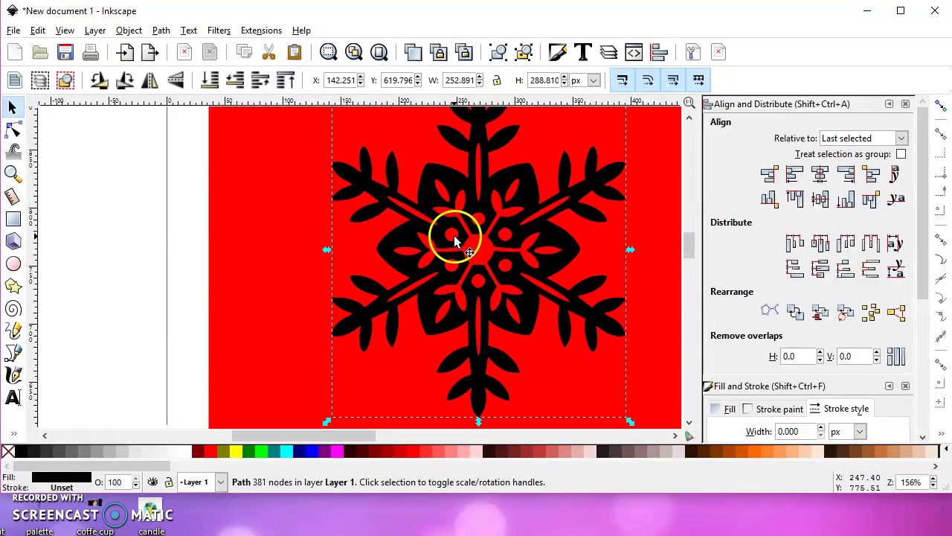
scroll(454, 243, "down", 3)
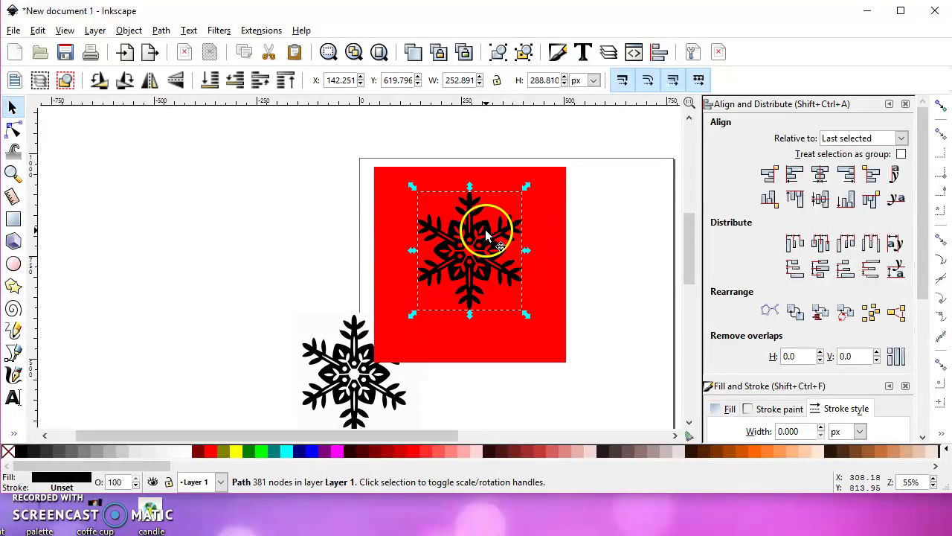
left_click_drag(487, 236, 253, 179)
Move the two-colour snowflake group to the centre of the red square
left_click(343, 320)
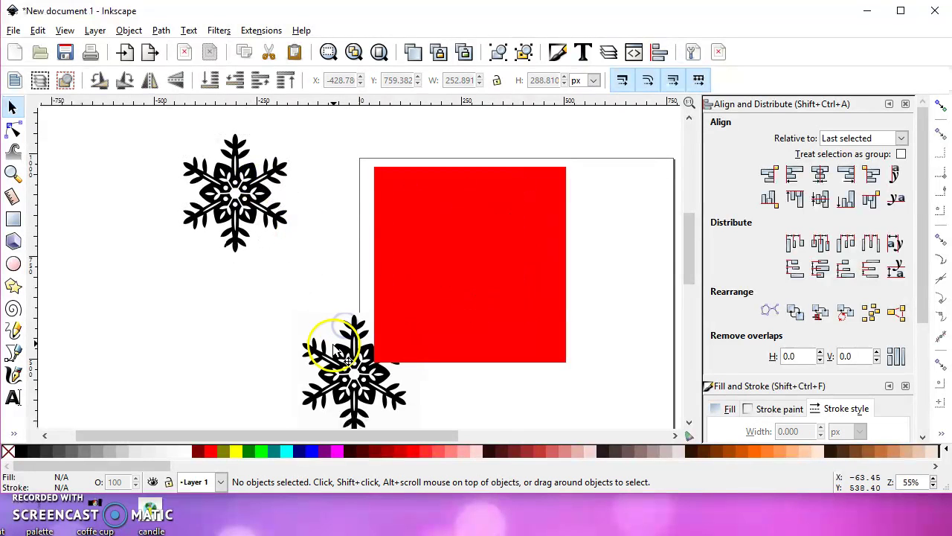
left_click(347, 358)
left_click_drag(347, 359, 480, 261)
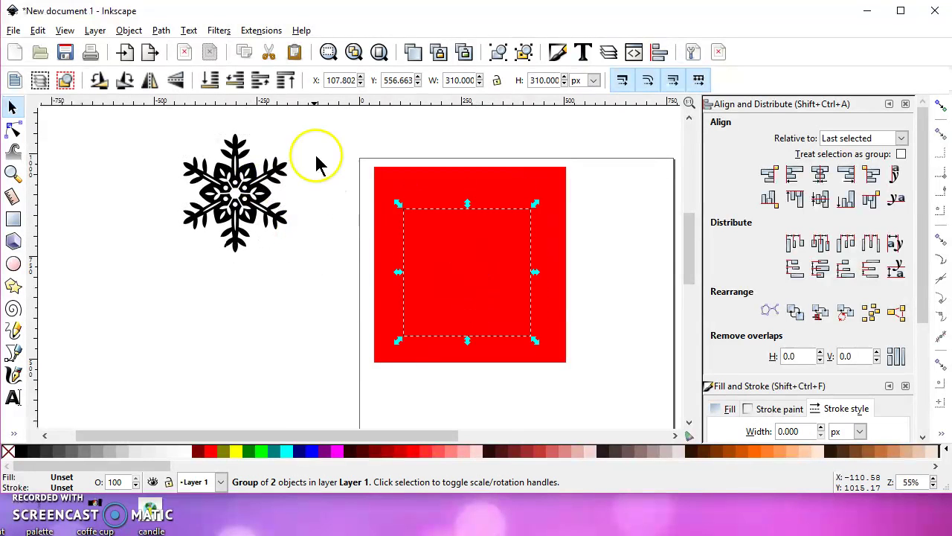
Raise the snowflake group to top, ungroup it, and delete its white background square
left_click(285, 80)
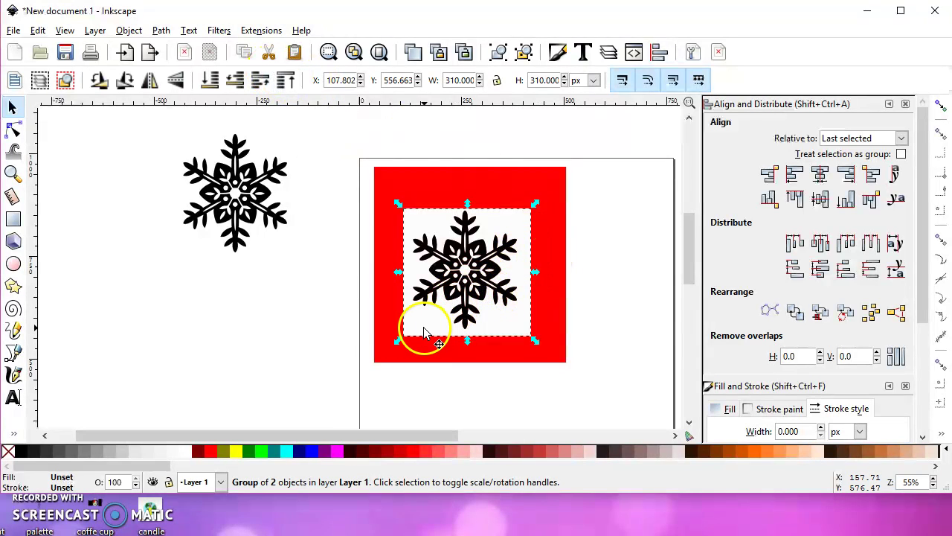
left_click(525, 52)
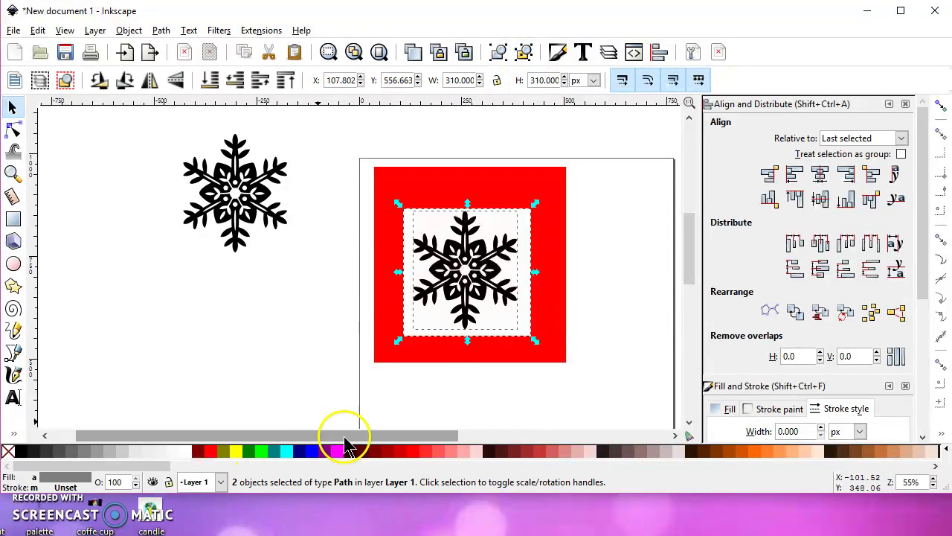
left_click(526, 52)
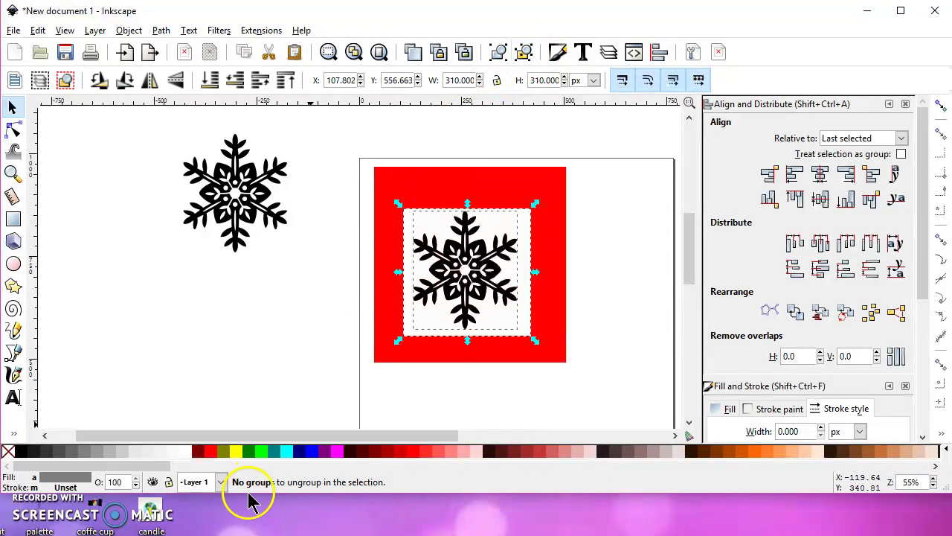
left_click(617, 220)
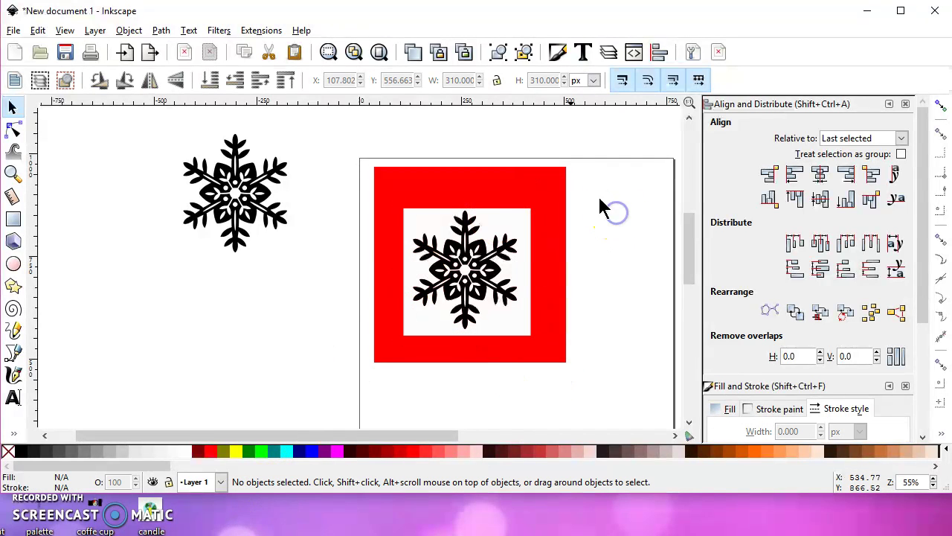
left_click(504, 222)
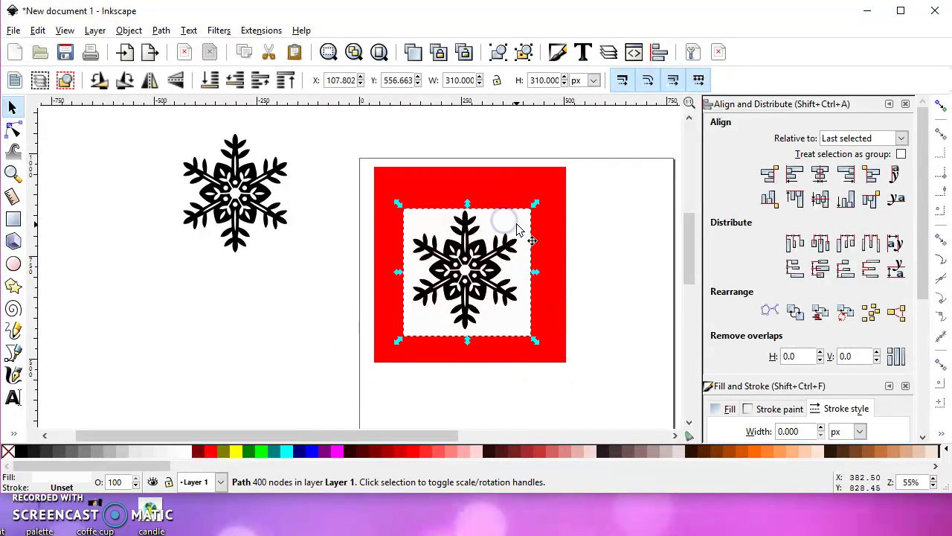
key("Delete")
left_click(472, 258)
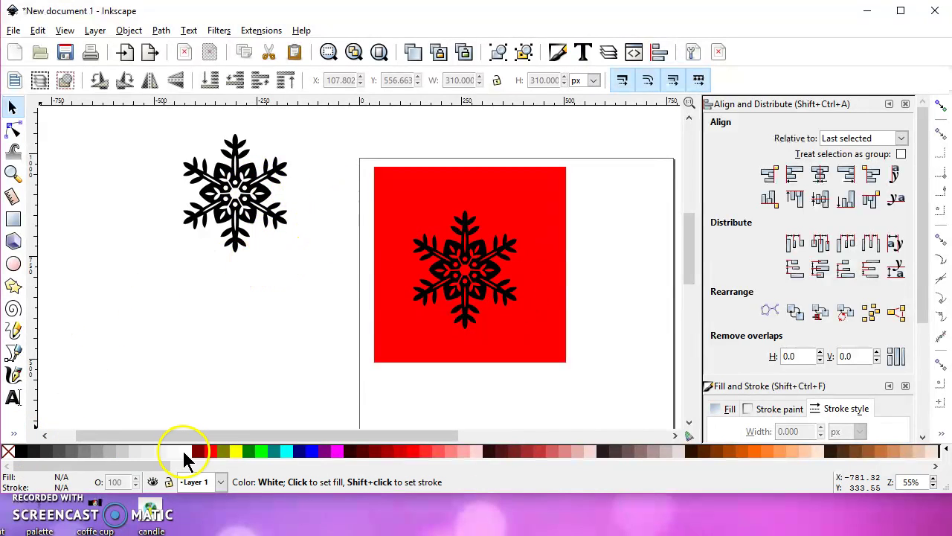
With the Paint Bucket, fill the snowflake's star centre and top stem white
key("shift+F7")
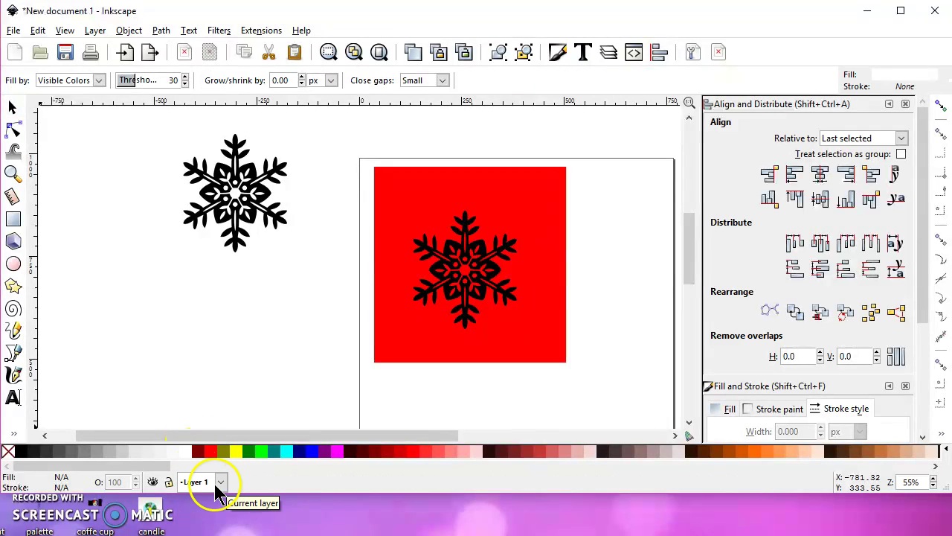
key("minus")
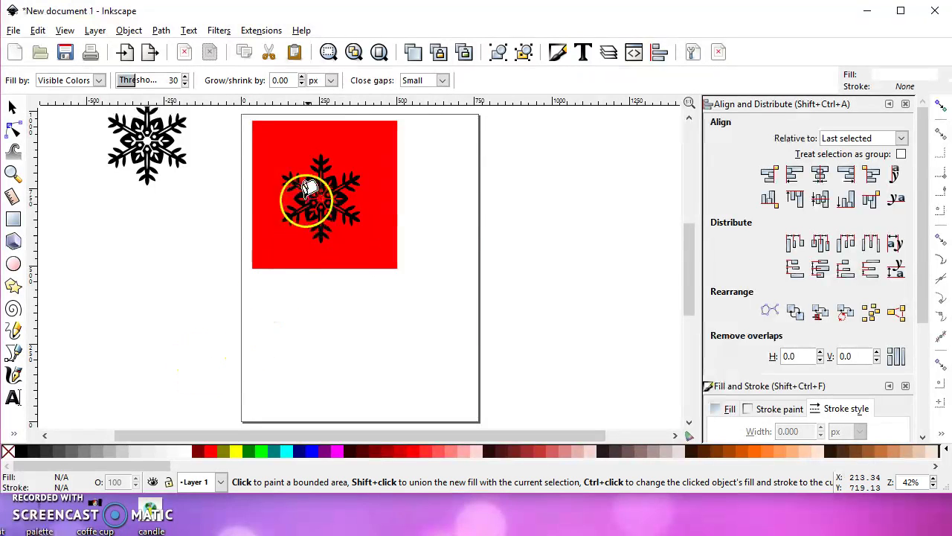
key("plus")
key("plus")
key("plus")
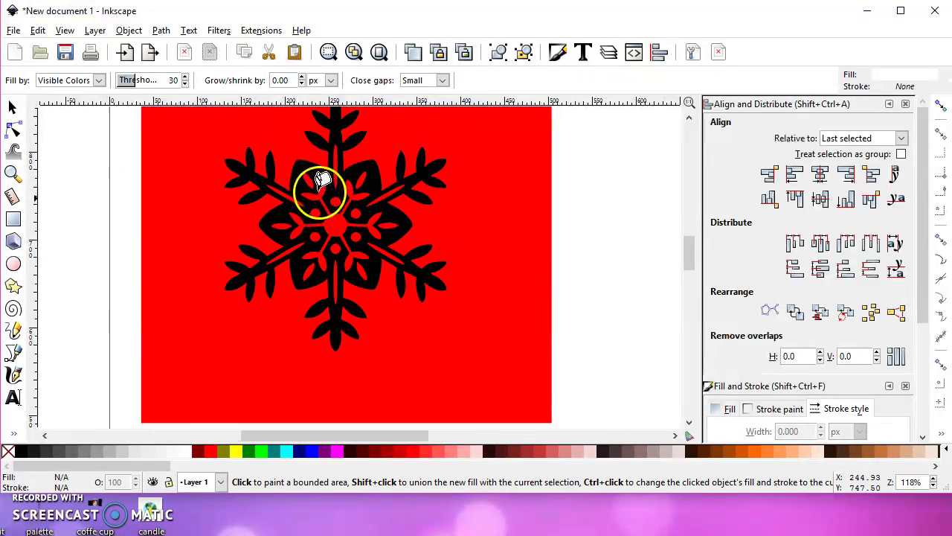
left_click(336, 214)
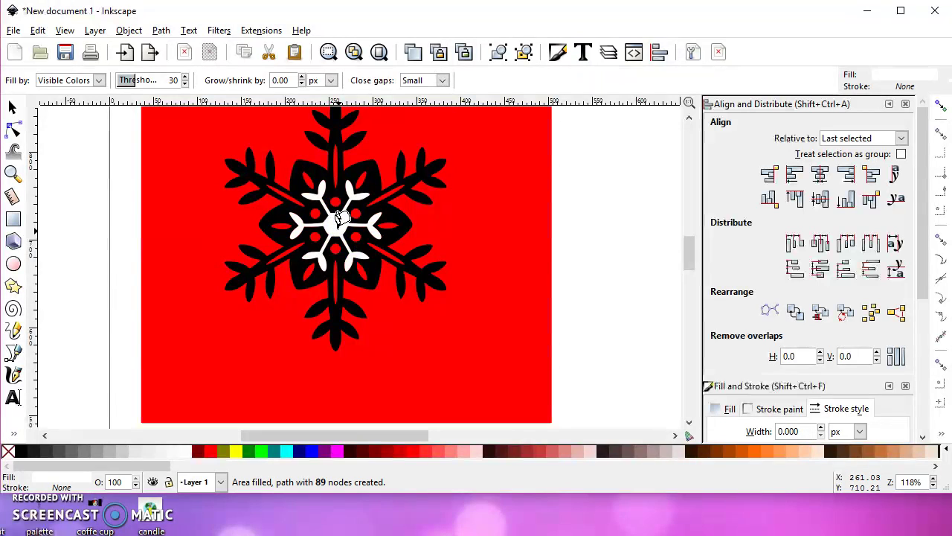
left_click_drag(339, 216, 336, 154)
scroll(336, 154, "up", 1)
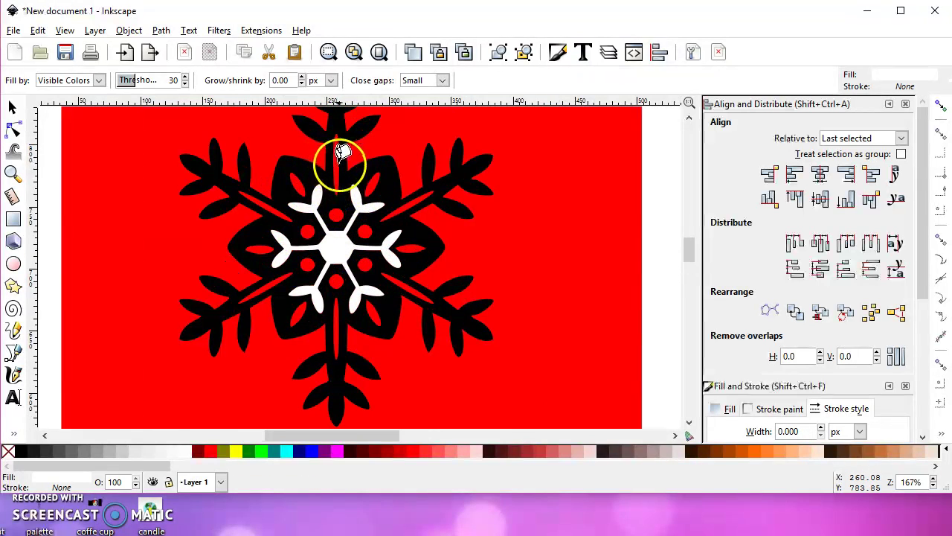
left_click(336, 206)
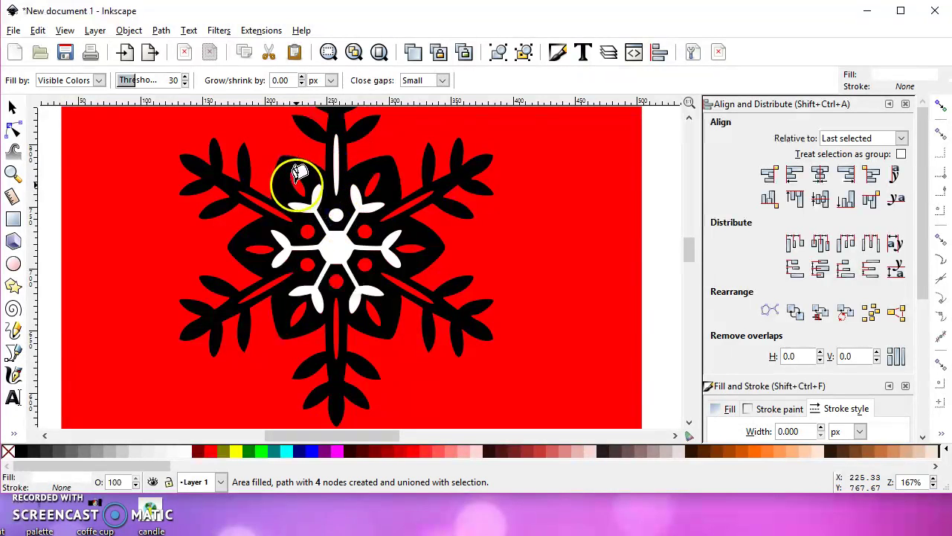
Fill the upper-right leaf, upper-right diagonal stem and right red dot white
left_click(378, 183)
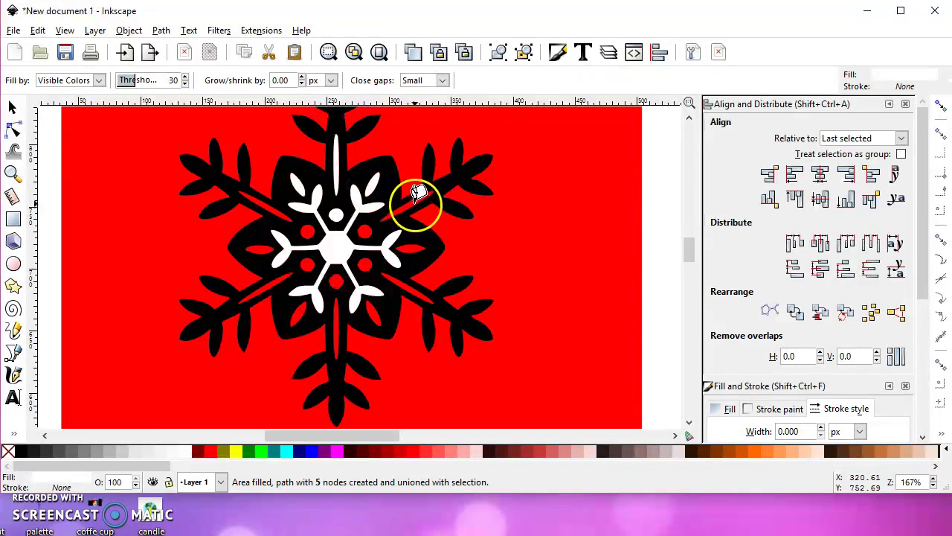
left_click(416, 190)
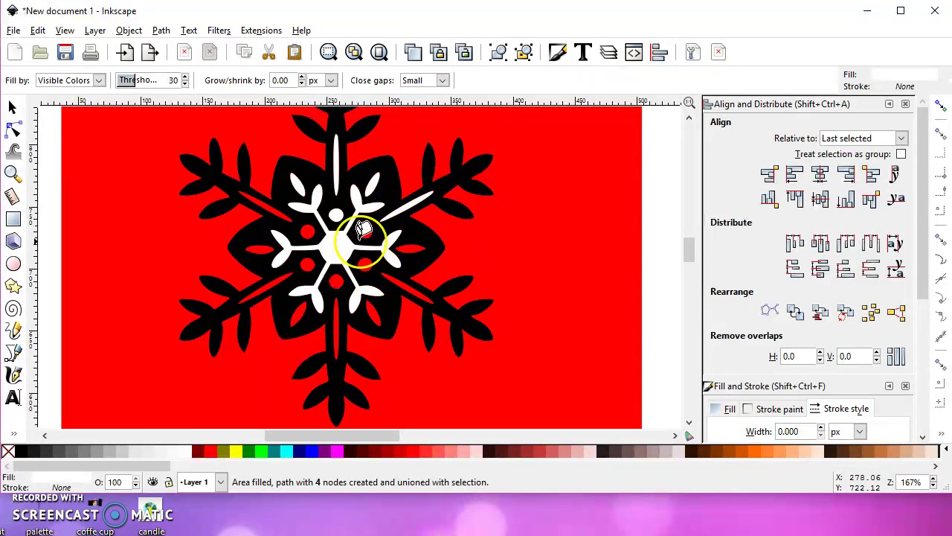
left_click(414, 243)
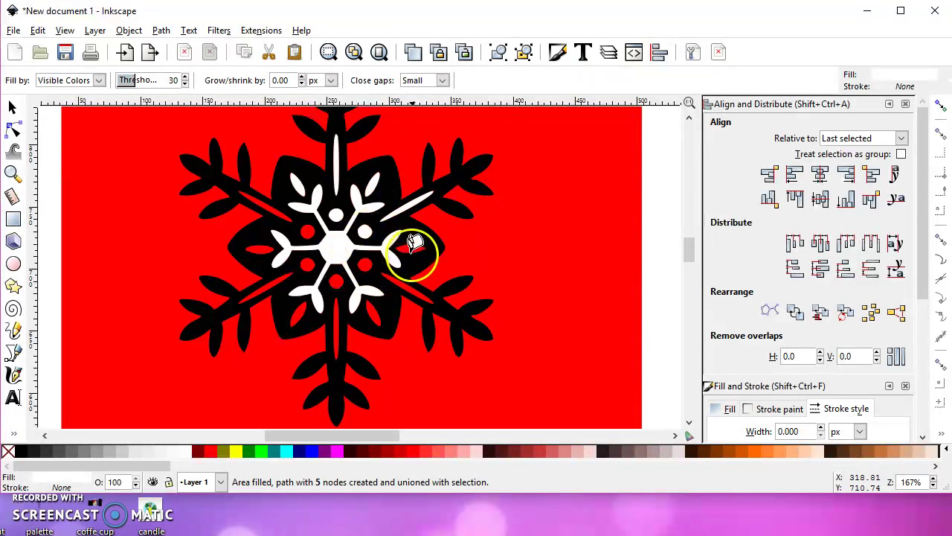
left_click(366, 260)
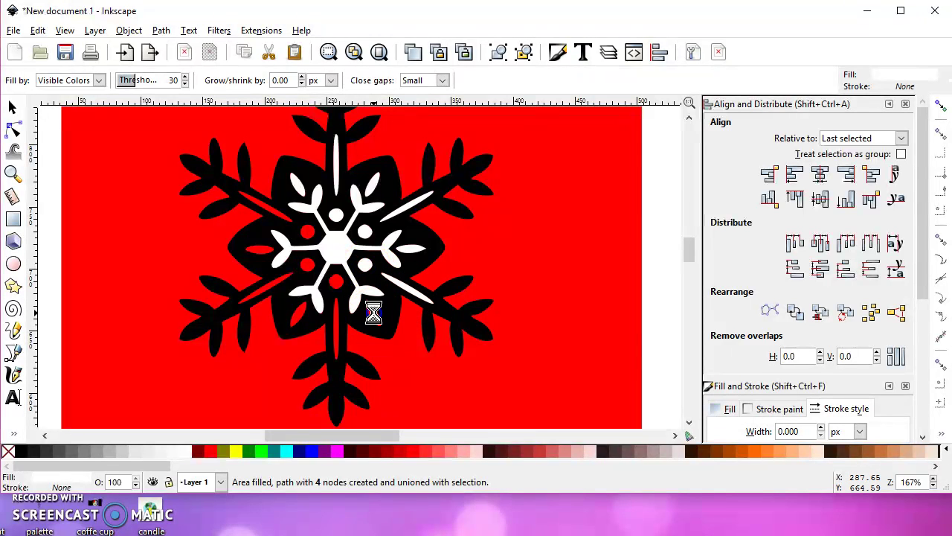
Fill the lower-right, lower-left and upper-left stems and remaining red dots white
left_click(338, 278)
left_click(339, 313)
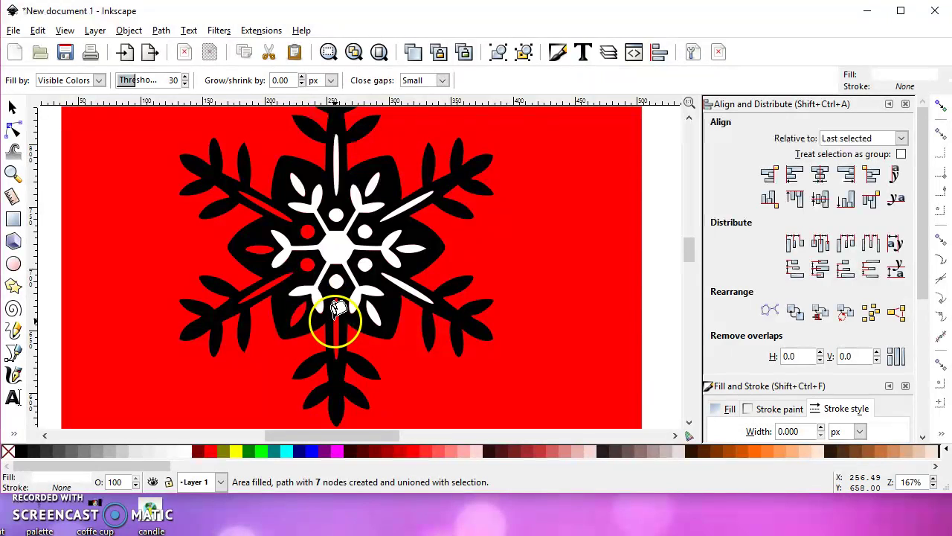
left_click(286, 279)
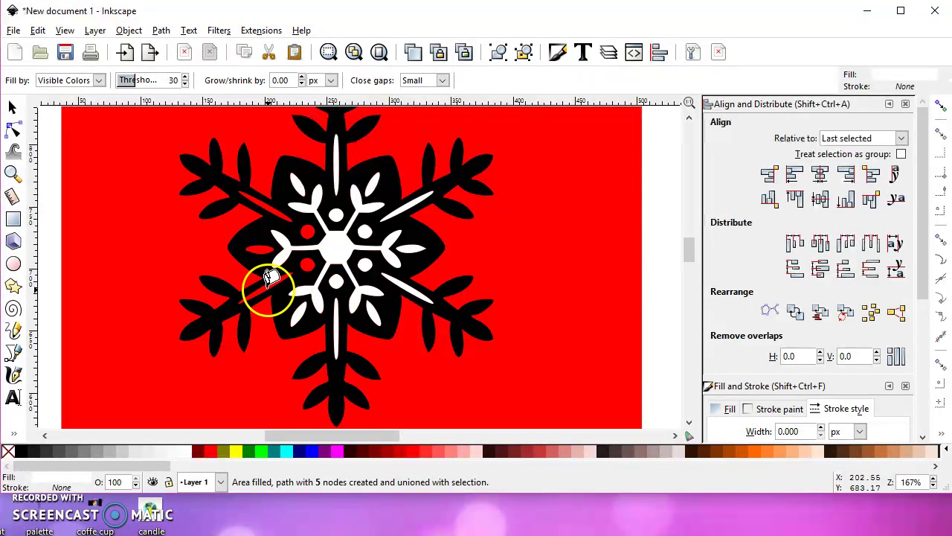
left_click(260, 256)
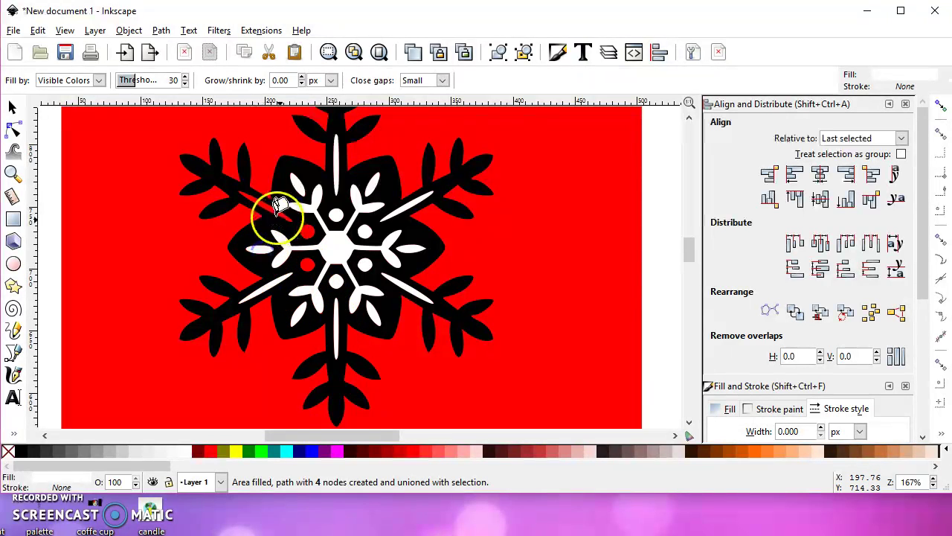
left_click(270, 210)
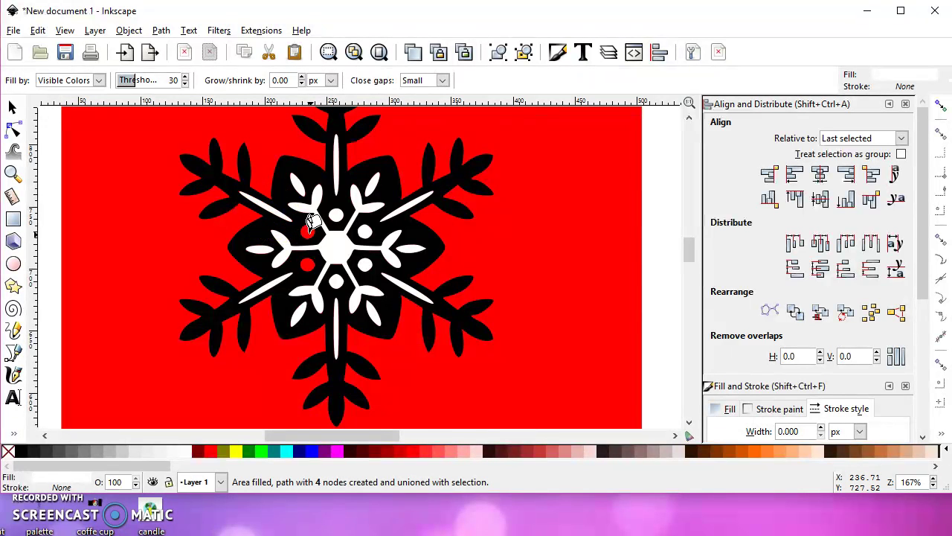
left_click(280, 278)
scroll(276, 276, "down", 1)
left_click(12, 108)
left_click(320, 258)
left_click_drag(319, 257, 465, 272)
key("ctrl+z")
scroll(301, 223, "up", 6)
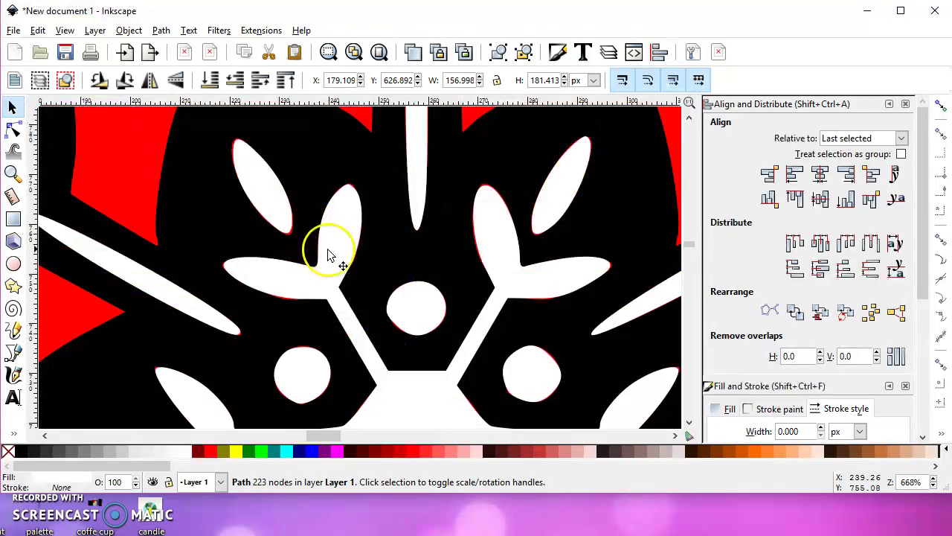
scroll(276, 209, "up", 2)
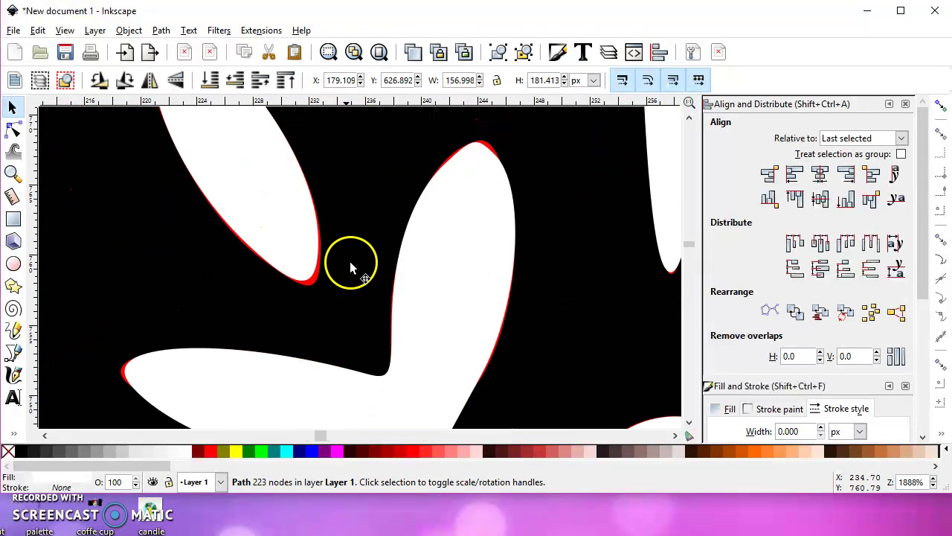
scroll(334, 243, "down", 6)
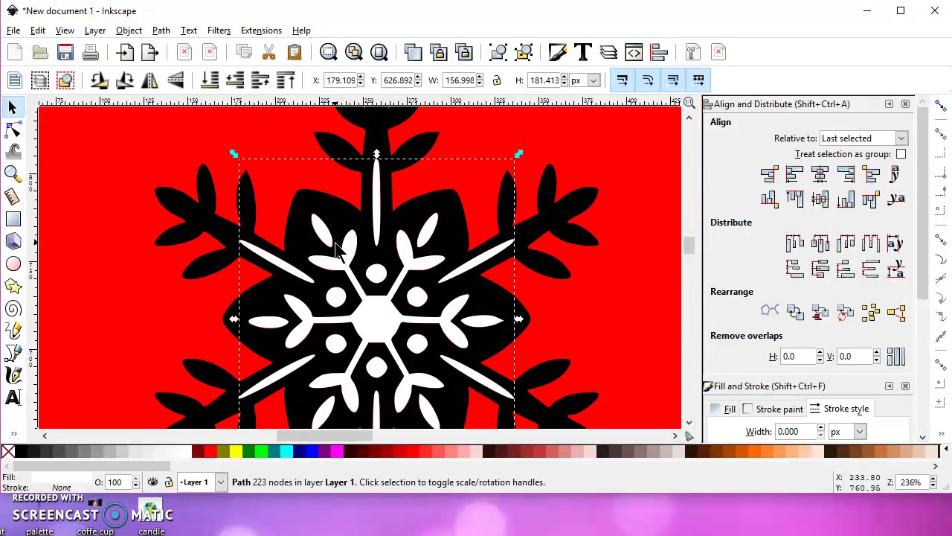
scroll(336, 248, "down", 1)
scroll(336, 252, "down", 1)
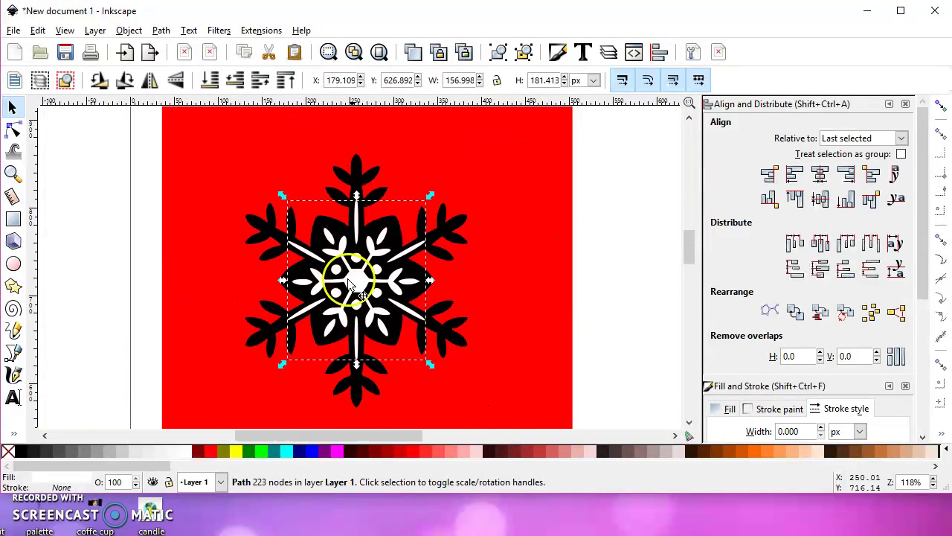
Break apart the outer black snowflake and union its pieces into one solid shape
left_click(358, 163)
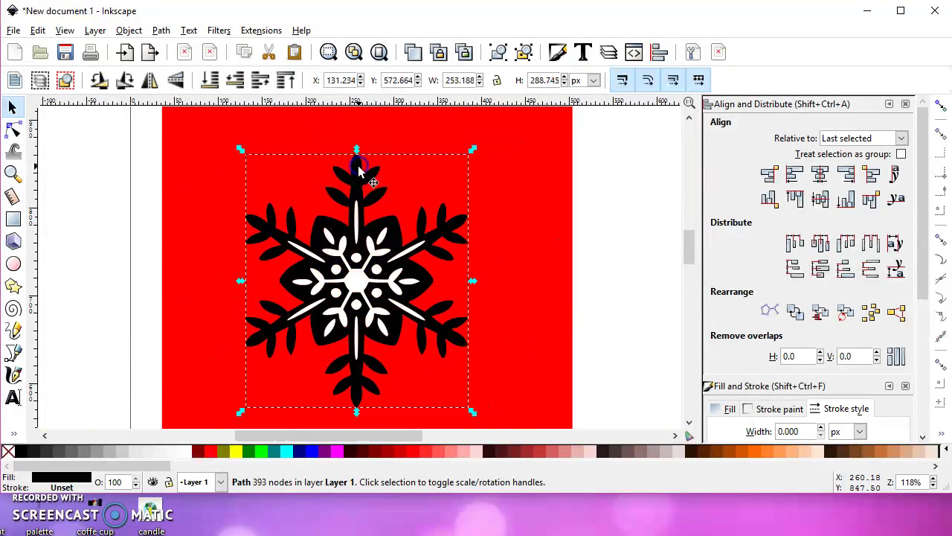
left_click(164, 30)
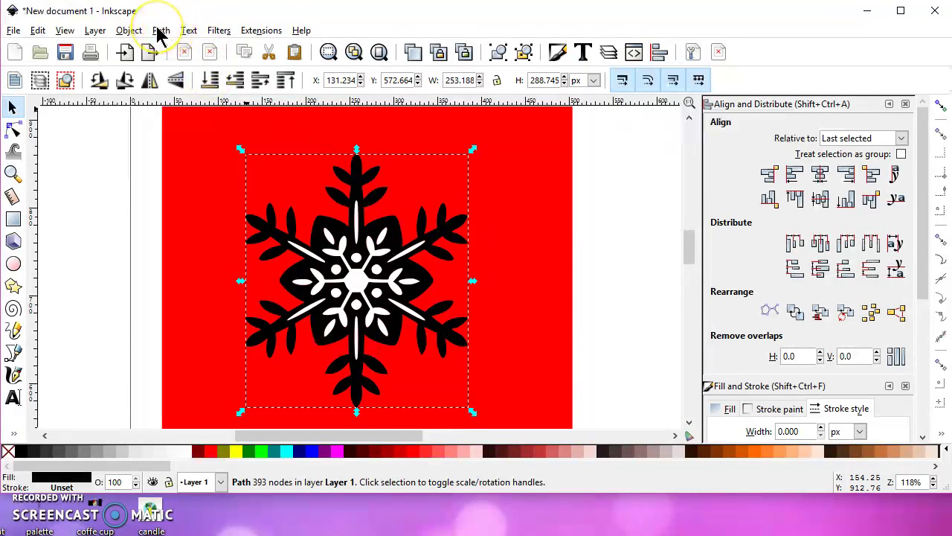
left_click(160, 30)
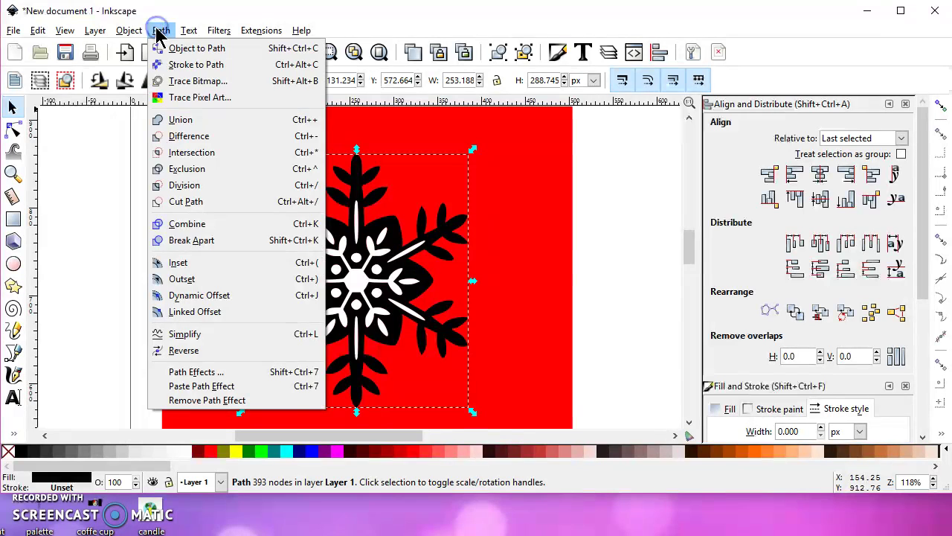
left_click(191, 240)
left_click(161, 31)
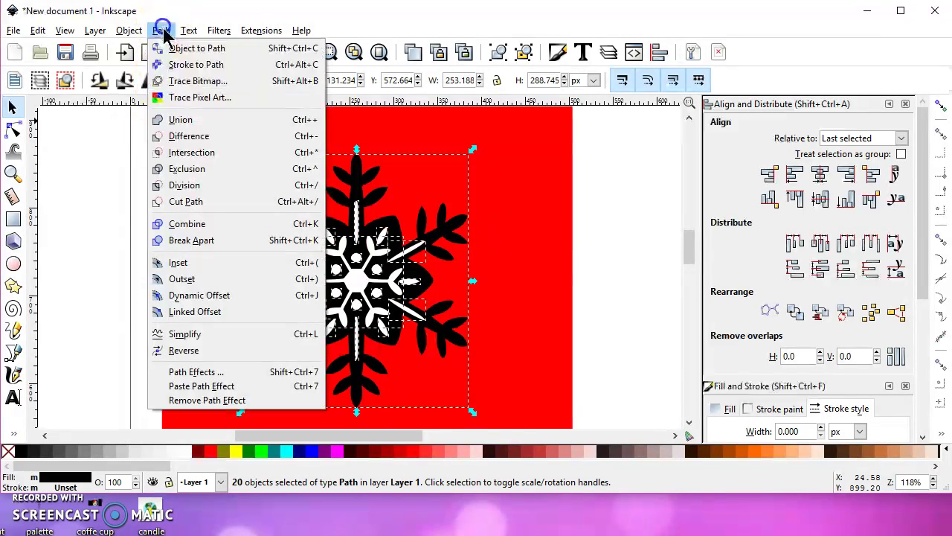
left_click(195, 119)
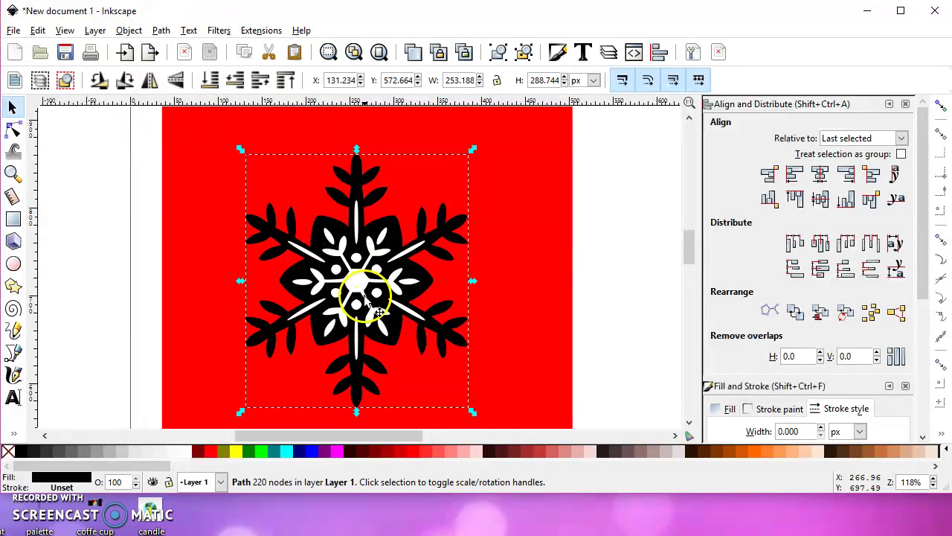
Shift the white inner snowflake aside to check the merge, then undo to recentre it
left_click_drag(366, 292, 477, 272)
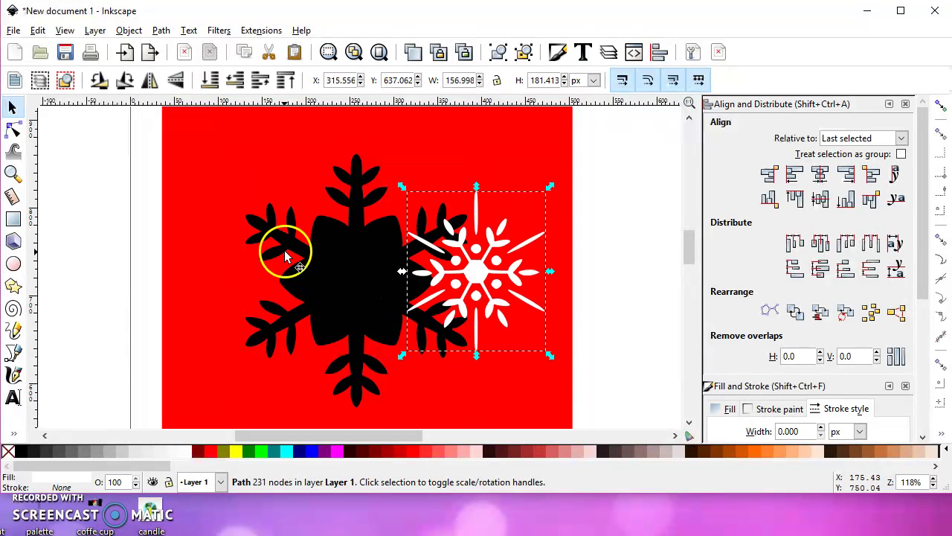
key("ctrl+z")
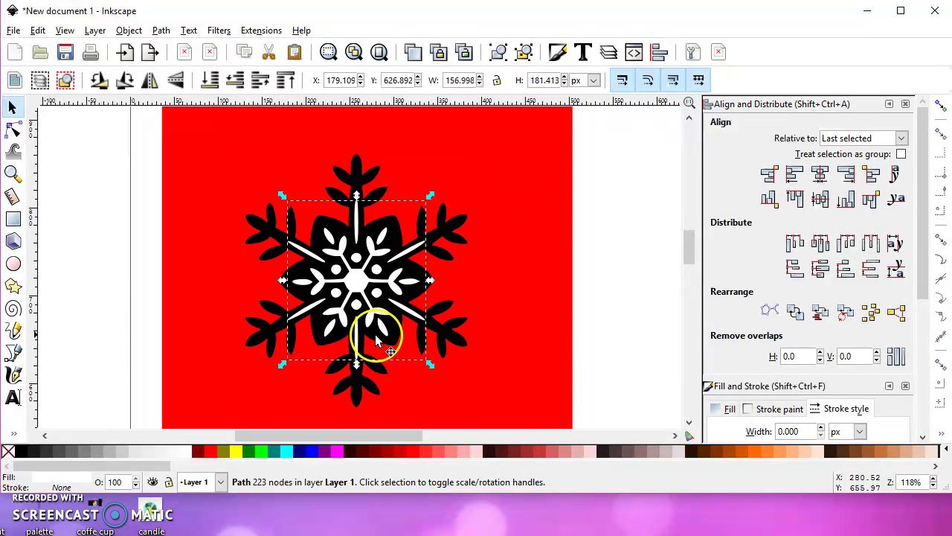
scroll(357, 297, "up", 5)
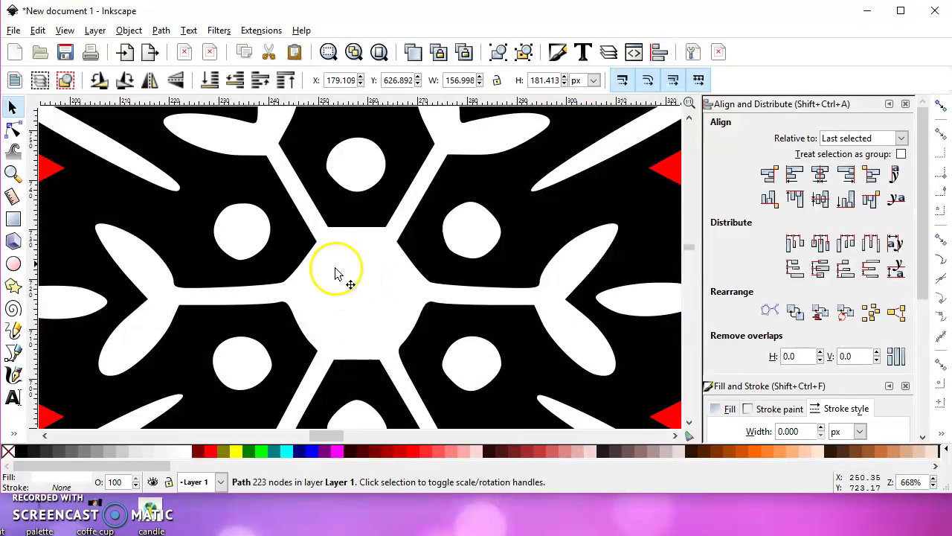
scroll(342, 245, "up", 1)
scroll(350, 230, "down", 6)
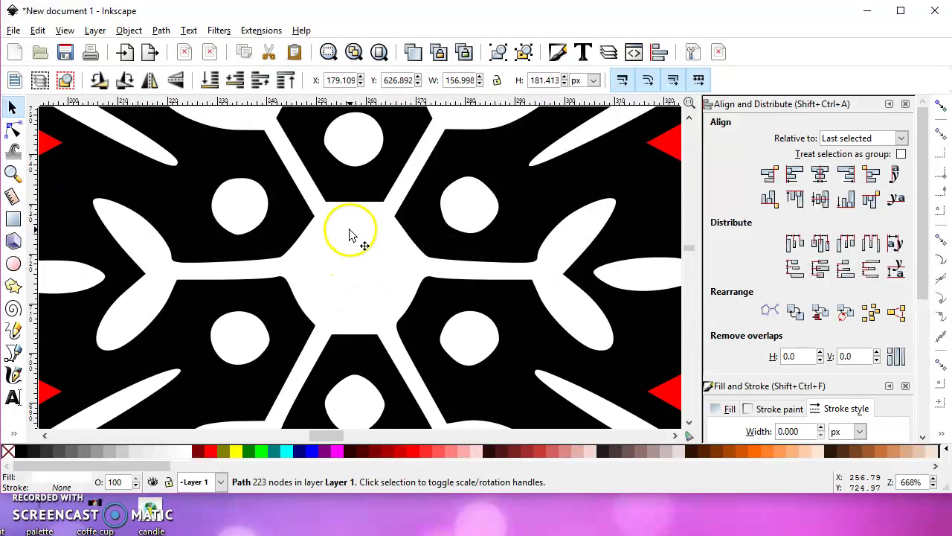
scroll(350, 234, "down", 1)
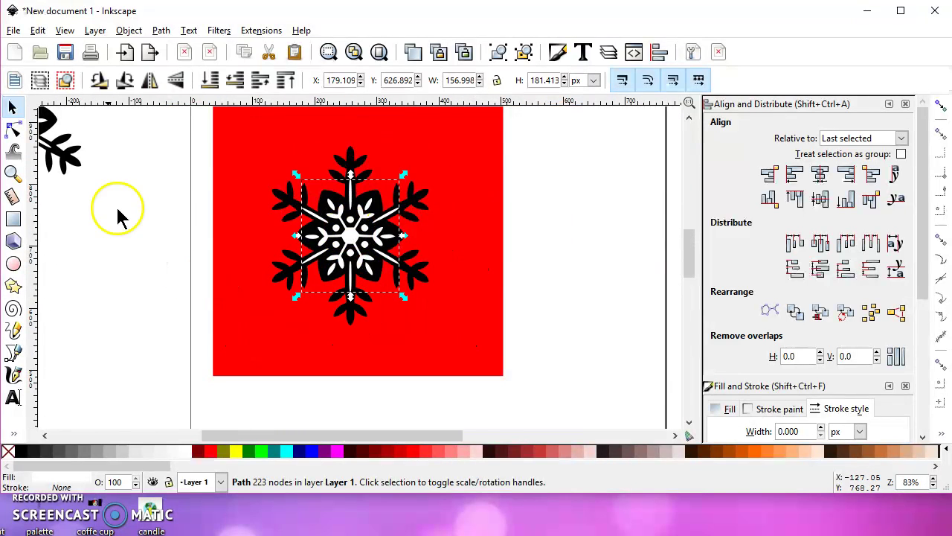
Move the spare snowflake copy to the right and delete the red square
left_click_drag(84, 172, 207, 269)
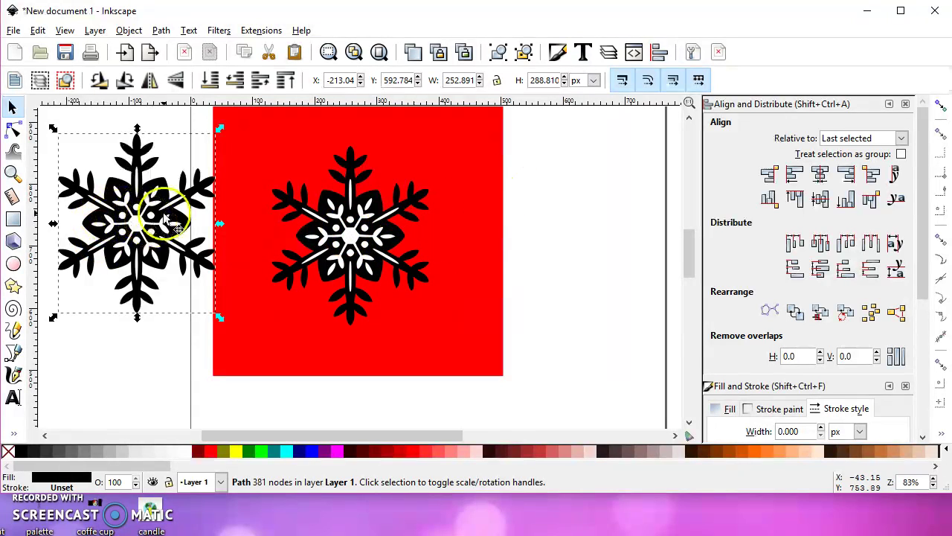
left_click_drag(165, 217, 581, 222)
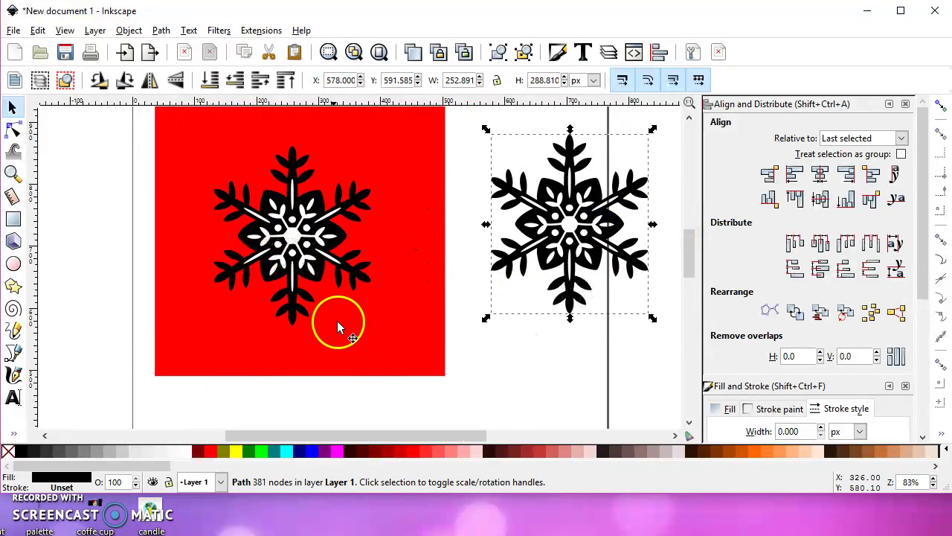
left_click(418, 324)
key("Delete")
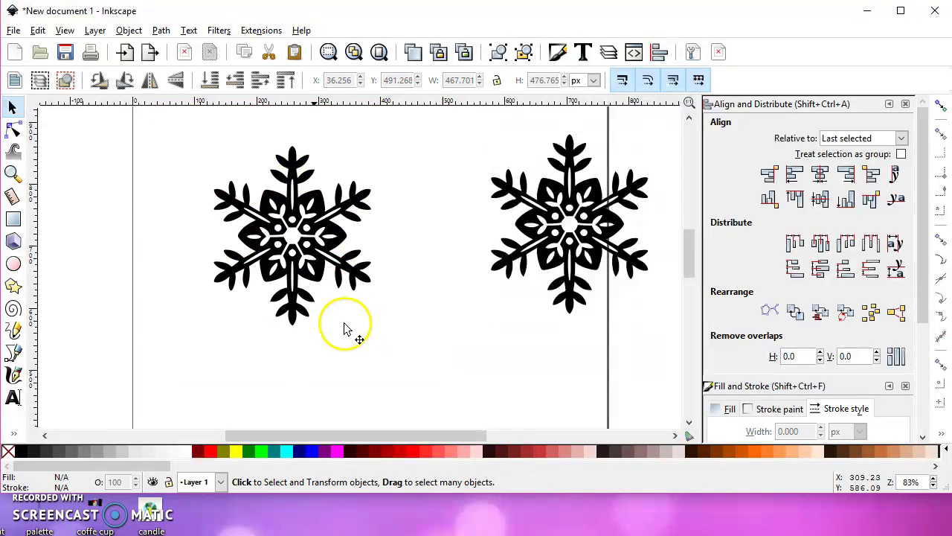
Delete the spare 381-node snowflake copy on the right
left_click_drag(165, 132, 397, 389)
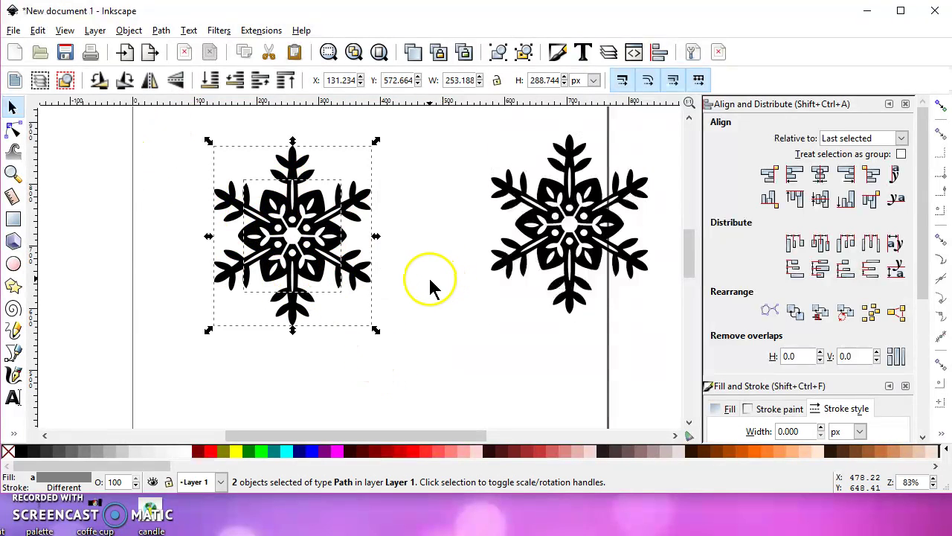
left_click(571, 217)
left_click(510, 273)
key("Delete")
left_click(285, 197)
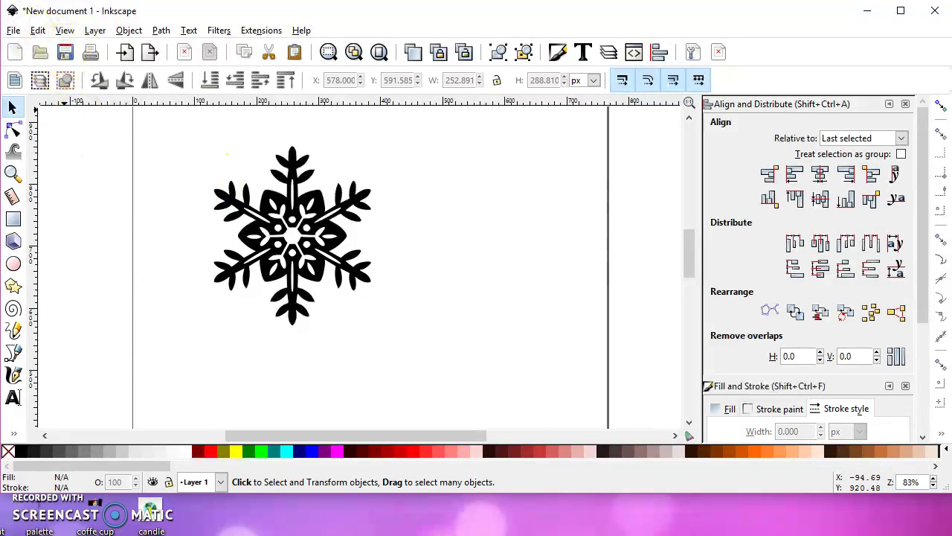
left_click(12, 30)
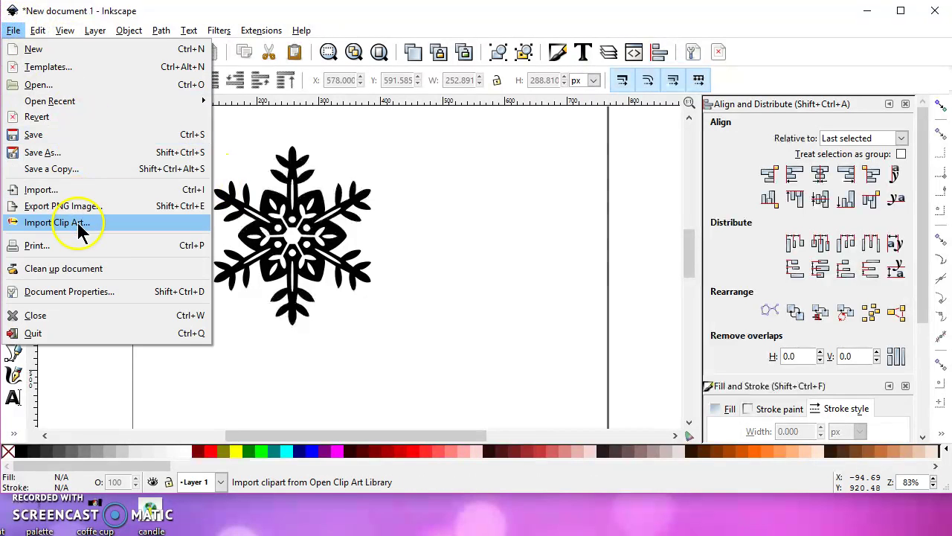
left_click(69, 153)
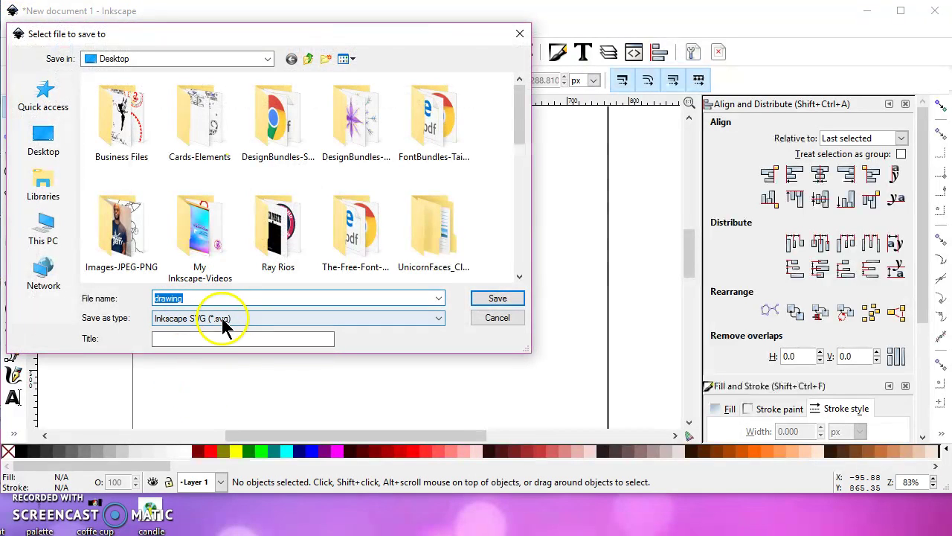
left_click(223, 322)
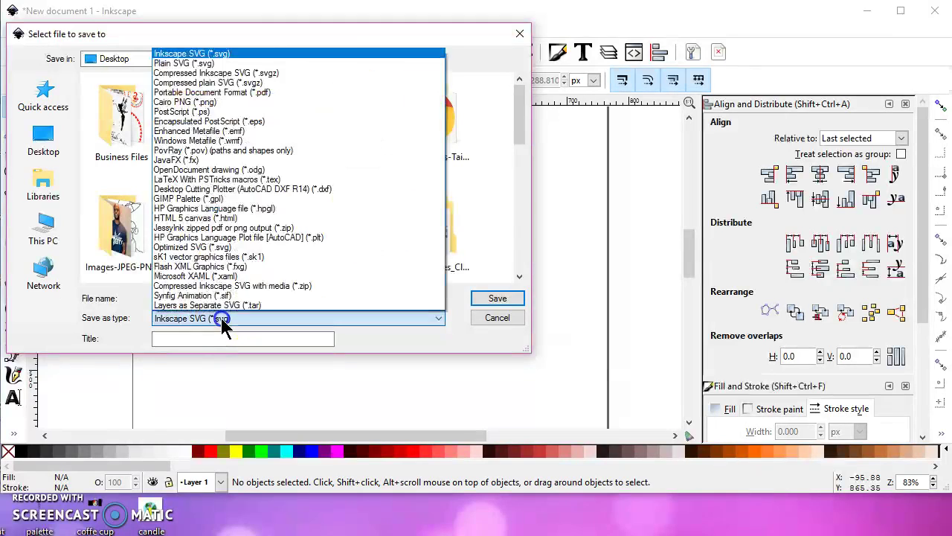
left_click(182, 64)
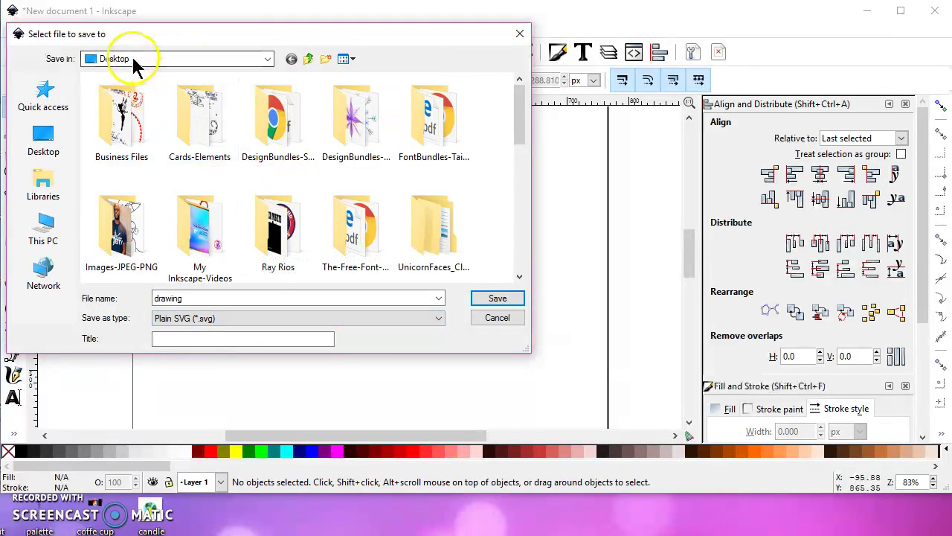
left_click(520, 33)
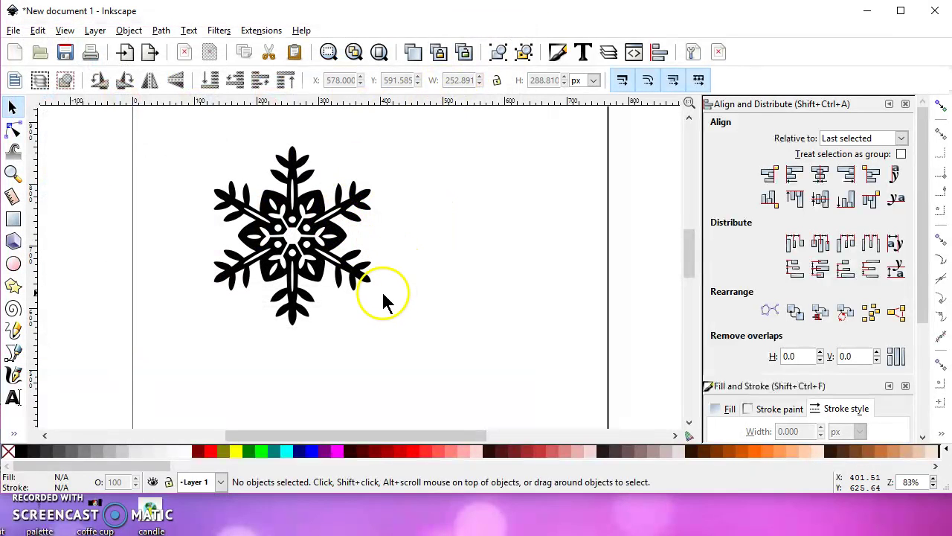